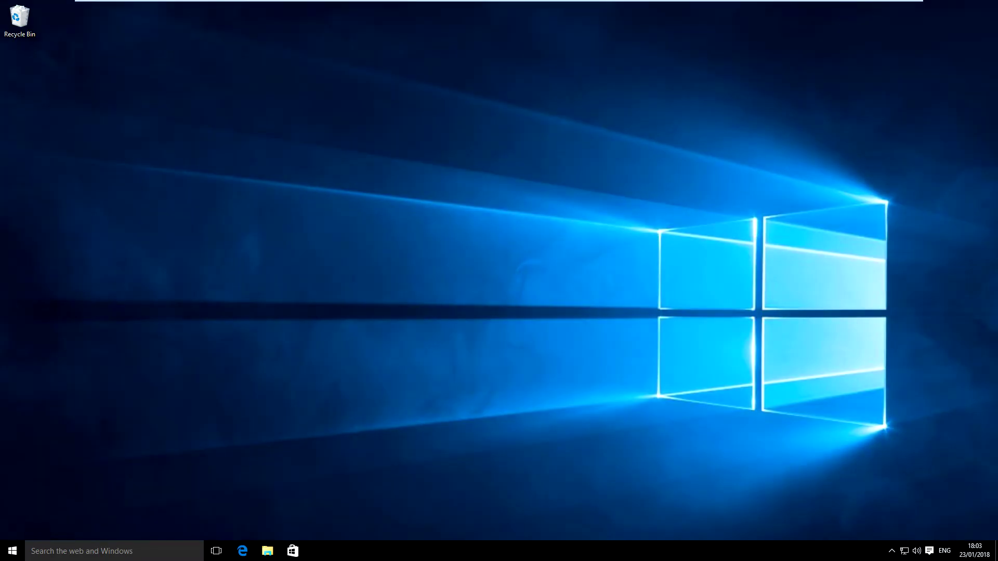
- Open Device Manager from the power-user quick menu, then close it
right_click(12, 551)
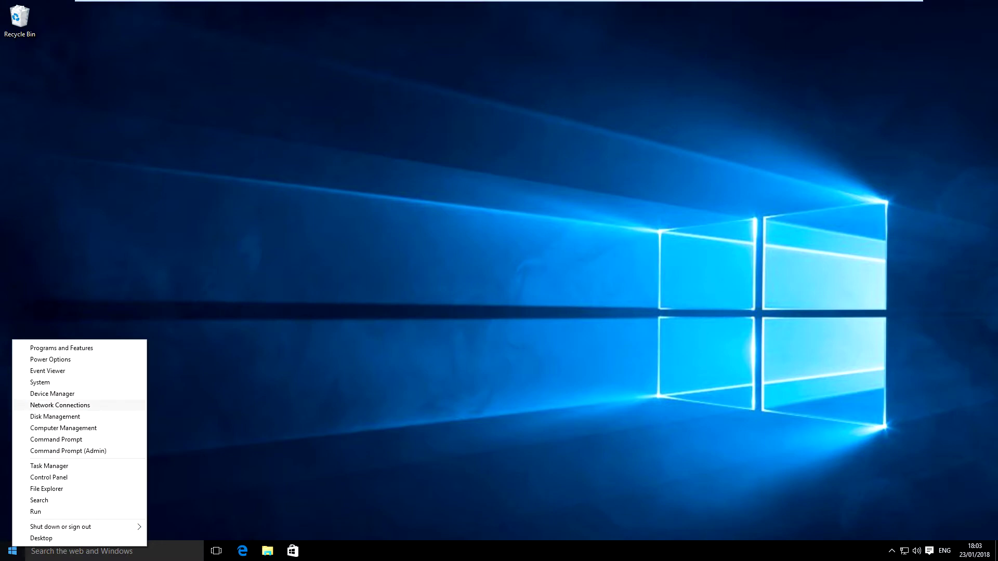
key("Return")
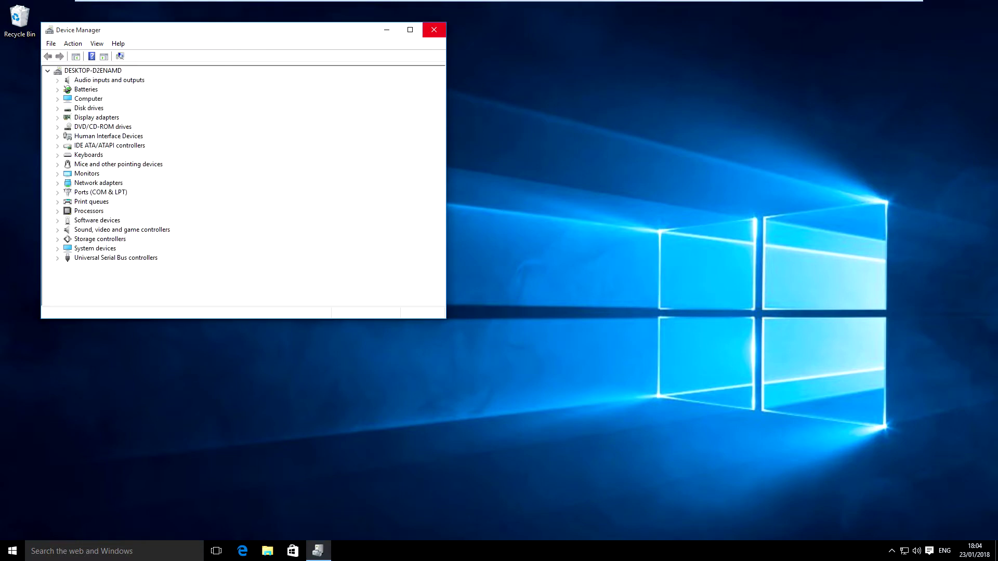
left_click(434, 30)
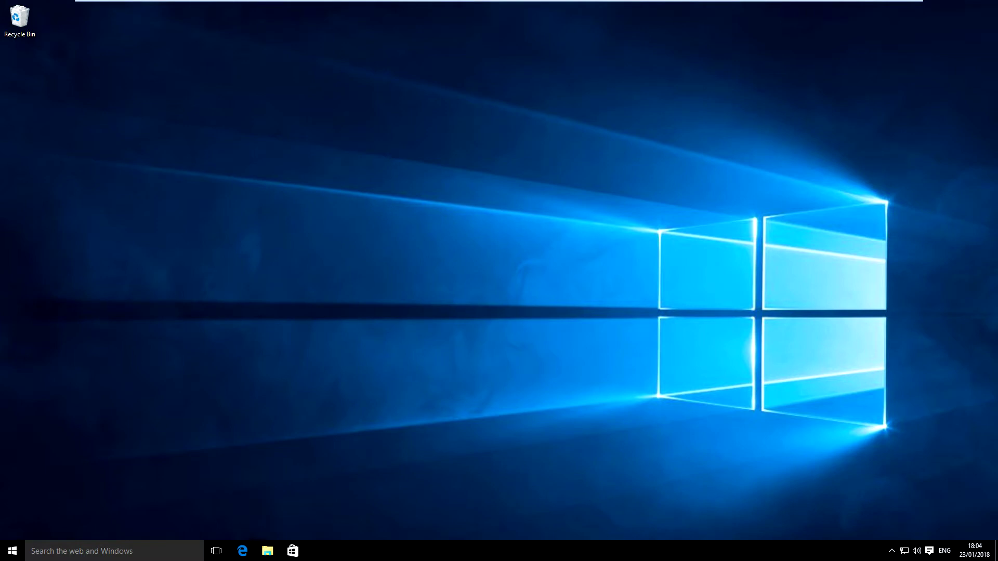
- Create a desktop folder named GodMode.{ED7BA470-8E54-465E-825C-99712043E01C} and open its settings list
right_click(492, 166)
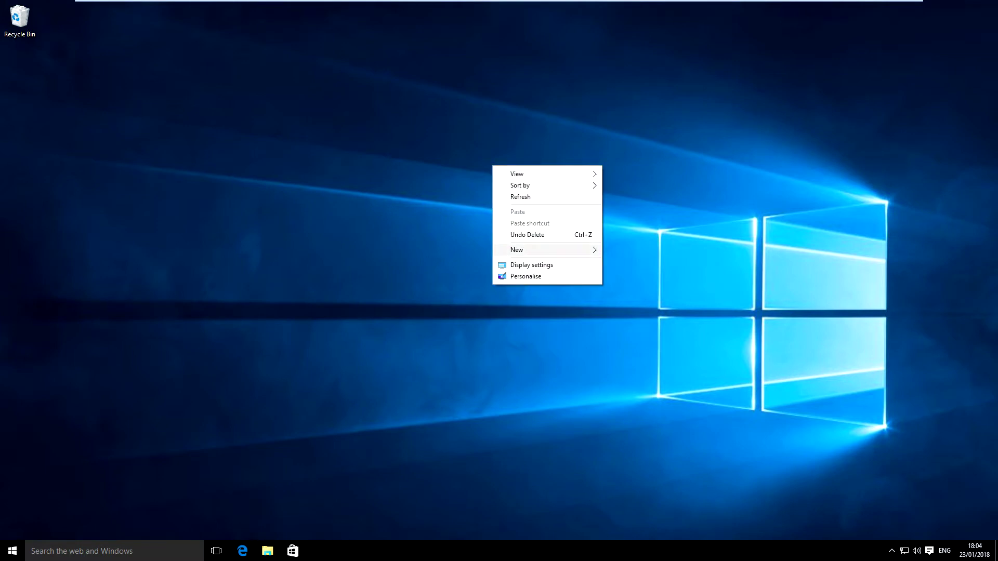
left_click(626, 249)
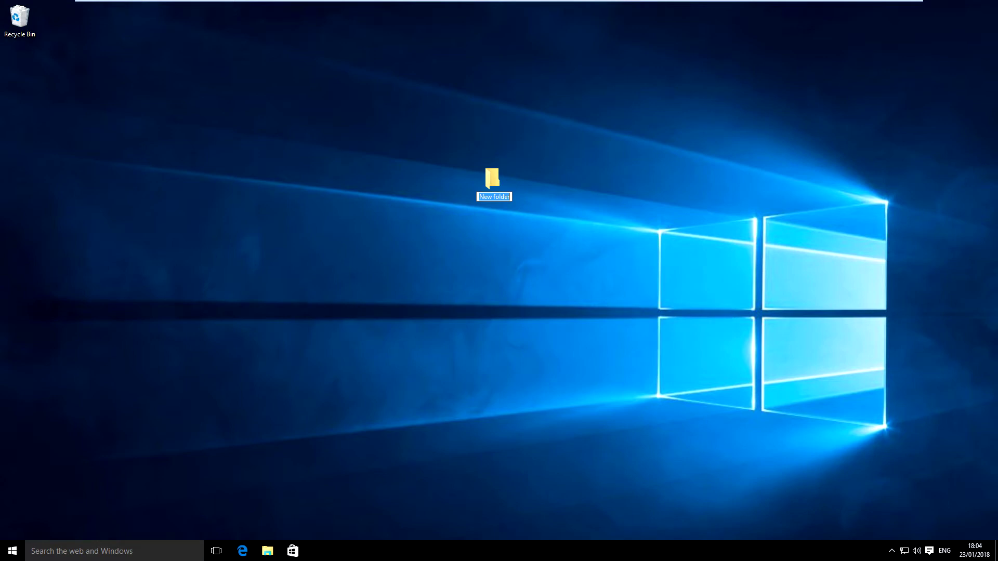
type("GodMode.{ED7BA470-8E54-465E-825C-99712043E01C}")
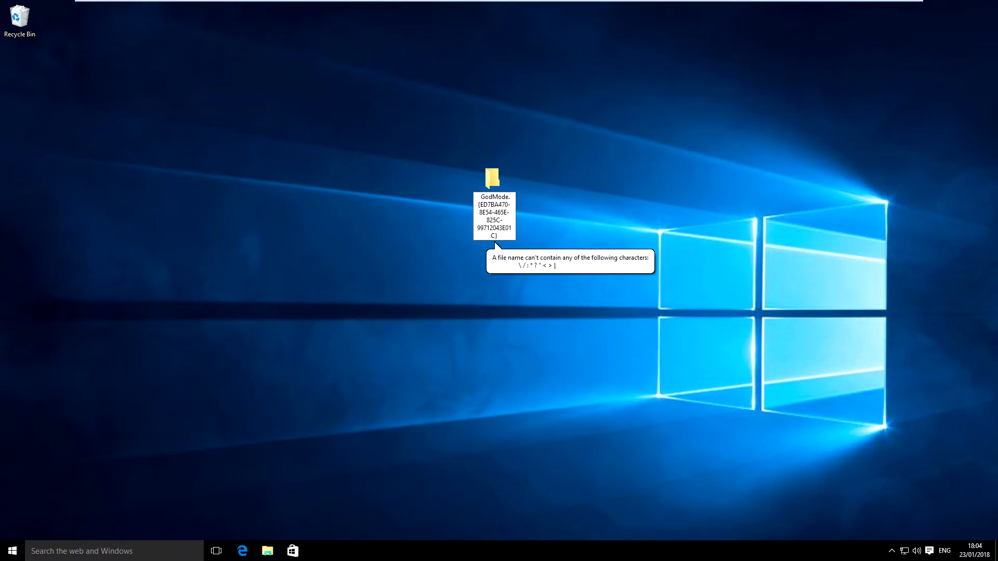
key("Return")
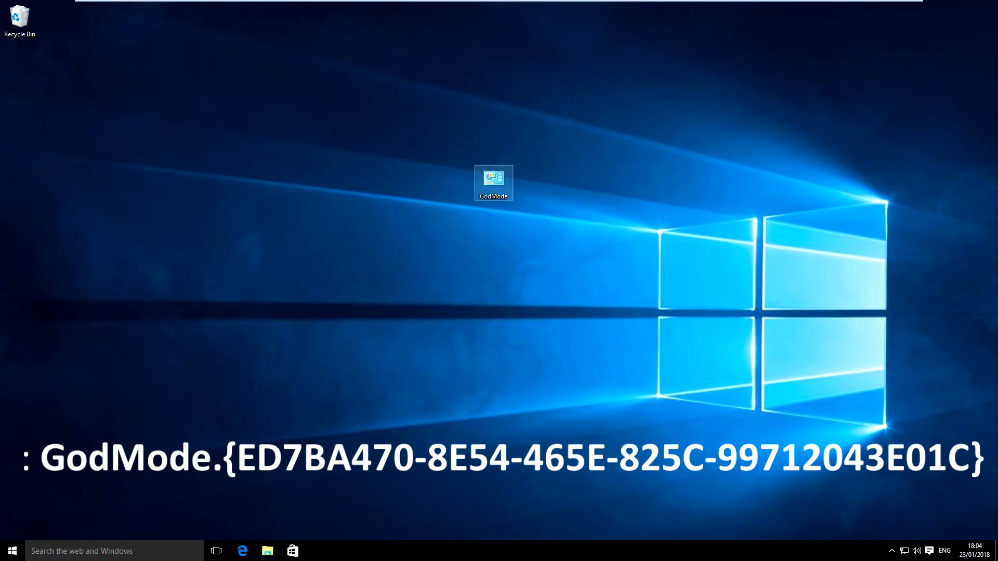
key("Return")
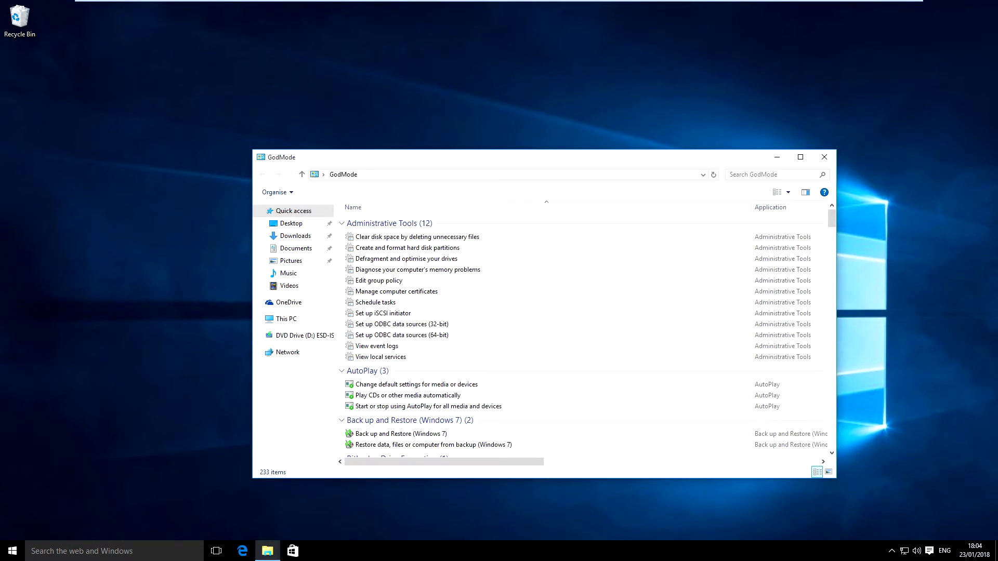
left_click_drag(515, 157, 483, 97)
scroll(741, 156, "down", 5)
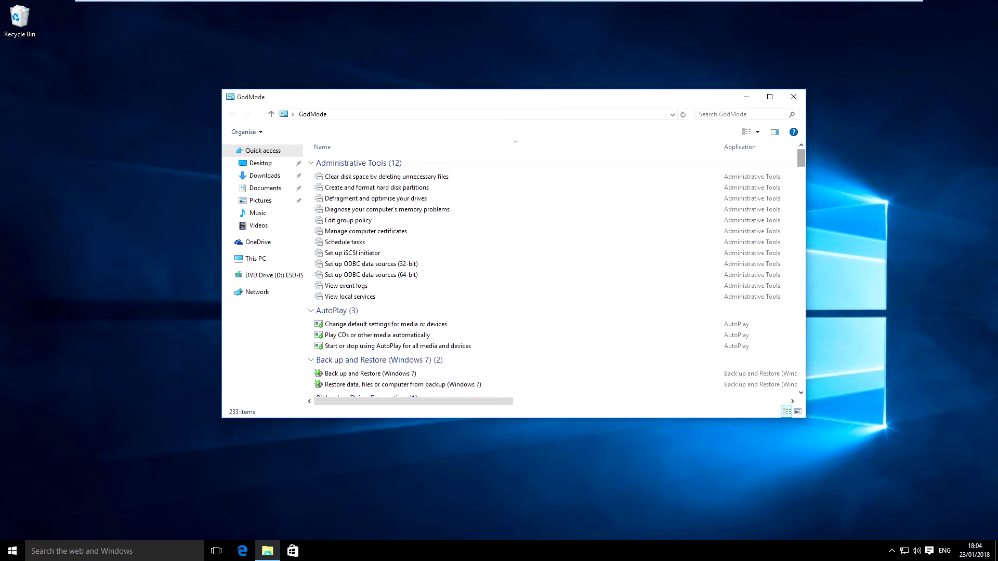
scroll(741, 156, "down", 5)
scroll(741, 156, "down", 5)
scroll(740, 156, "down", 5)
scroll(741, 156, "down", 4)
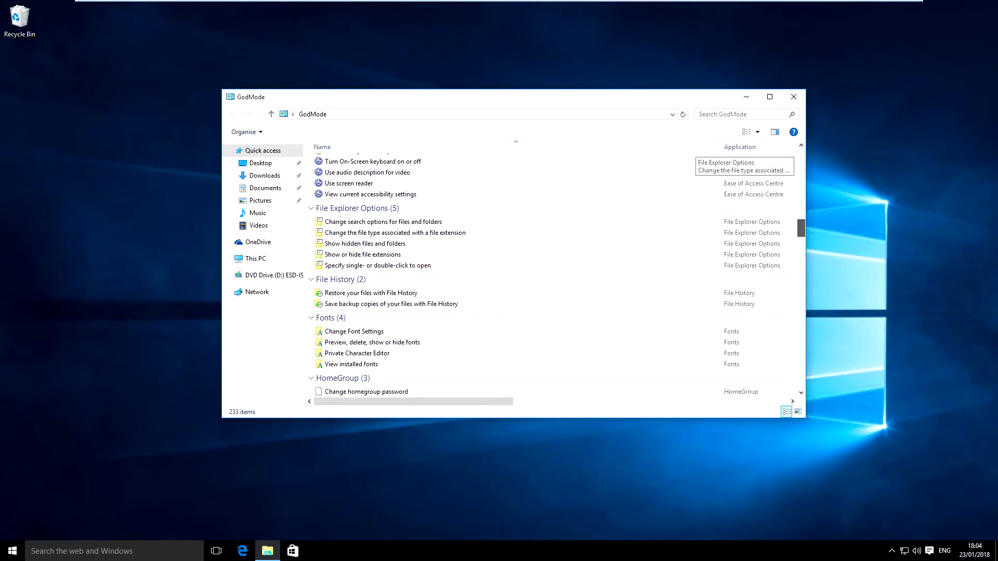
scroll(740, 156, "down", 4)
scroll(740, 156, "down", 4)
scroll(741, 156, "down", 4)
scroll(740, 156, "down", 4)
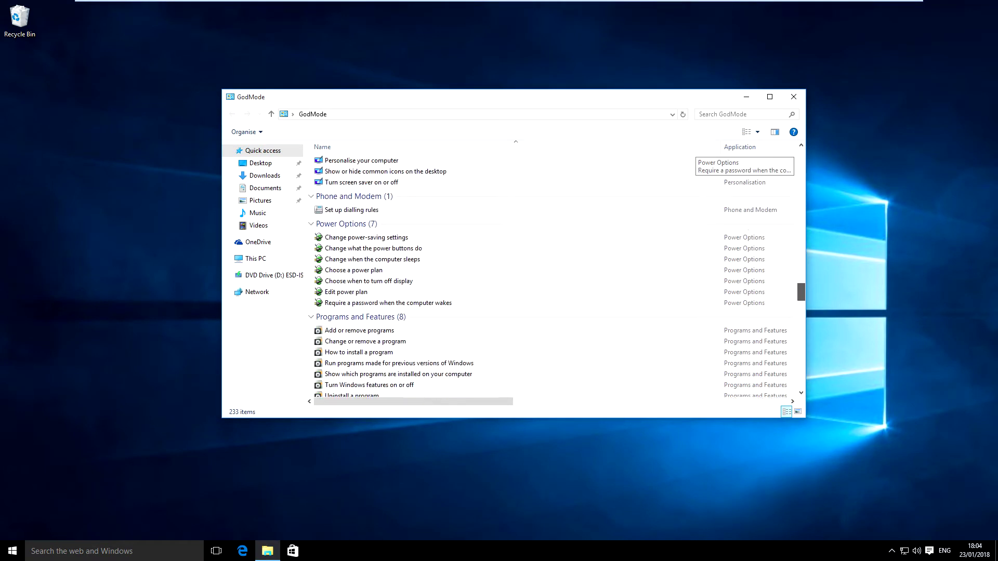
scroll(740, 156, "down", 4)
scroll(740, 156, "down", 4)
scroll(741, 156, "down", 4)
scroll(740, 156, "down", 4)
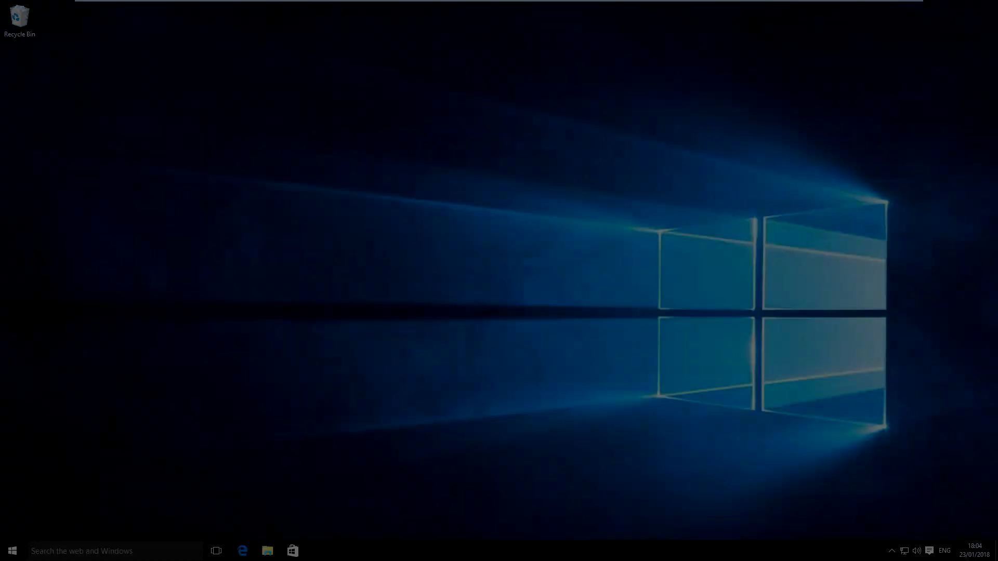
- Open File Explorer, reposition Edge, and open a second Explorer window from the jump list
key("super+e")
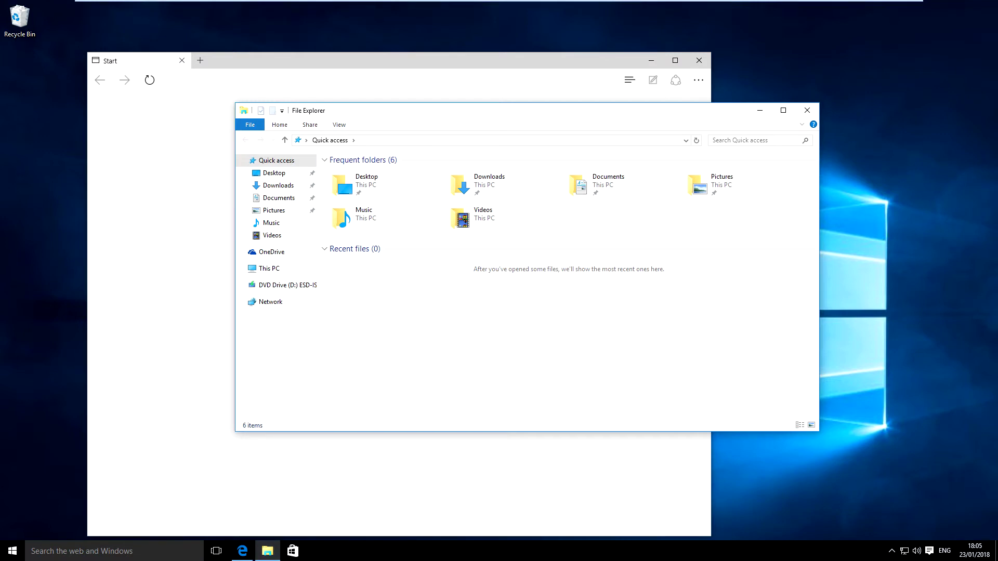
left_click_drag(563, 109, 645, 190)
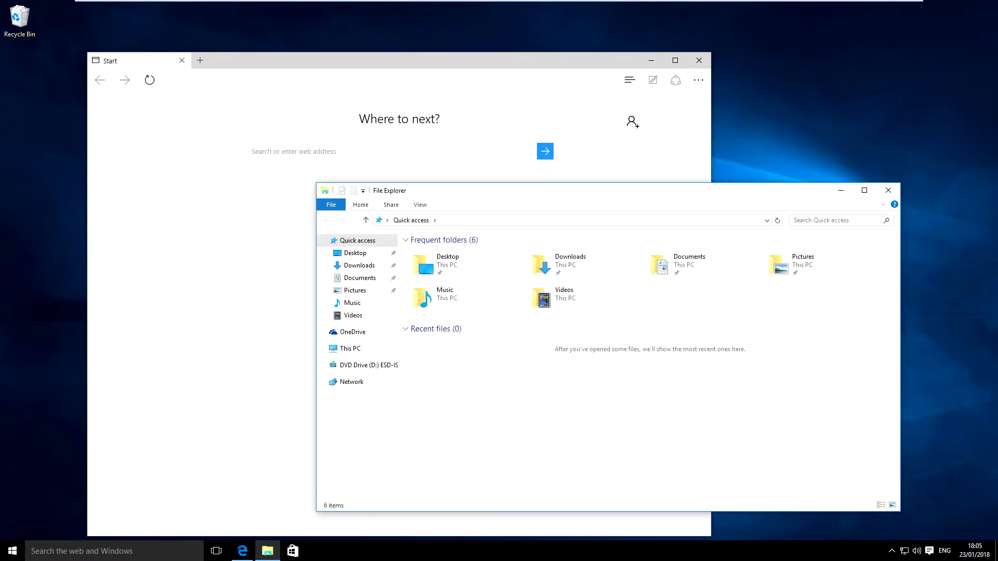
left_click_drag(454, 57, 423, 30)
left_click(268, 551)
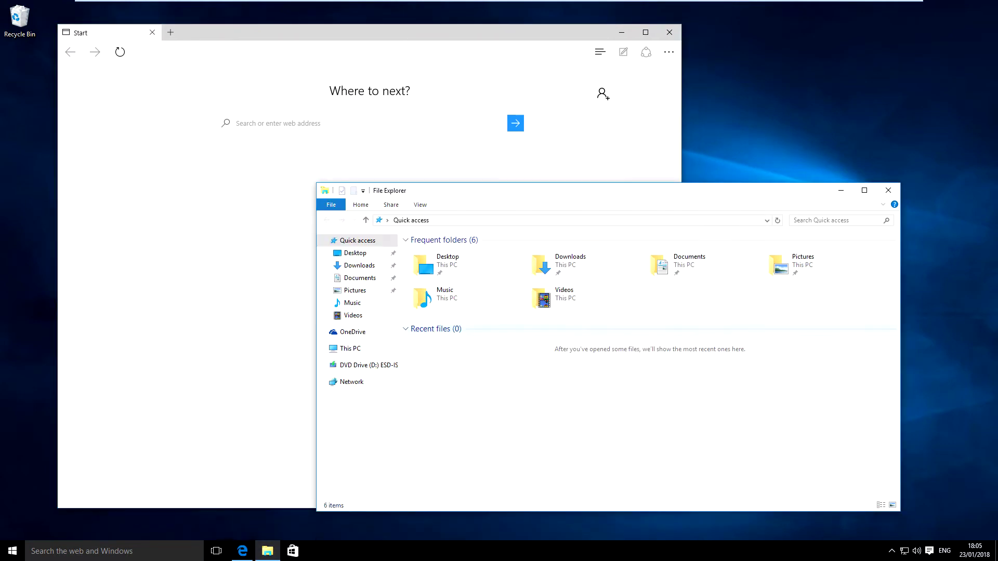
right_click(268, 551)
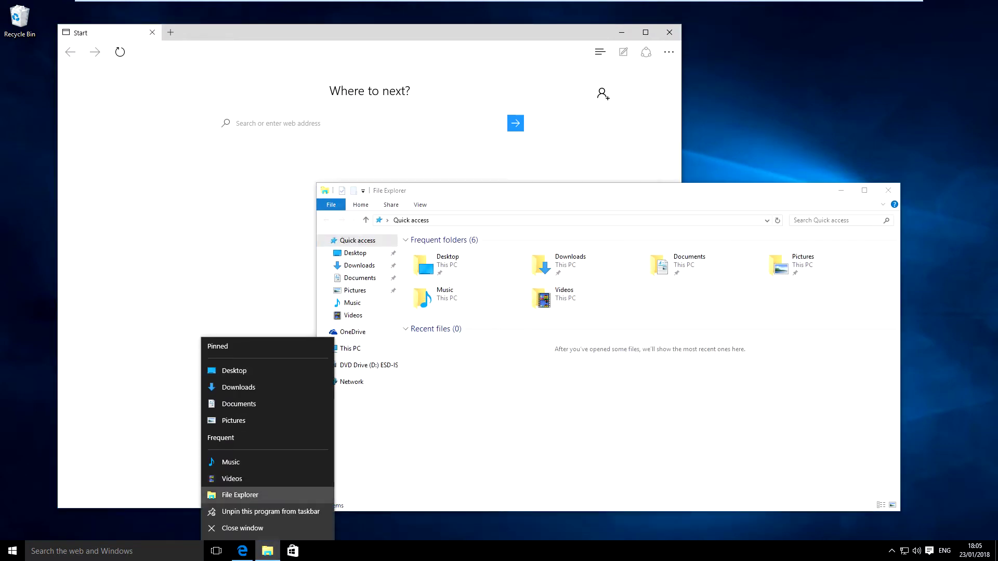
left_click(234, 493)
mouse_move(510, 210)
left_mouse_down()
mouse_move(519, 214)
mouse_move(445, 125)
left_mouse_up()
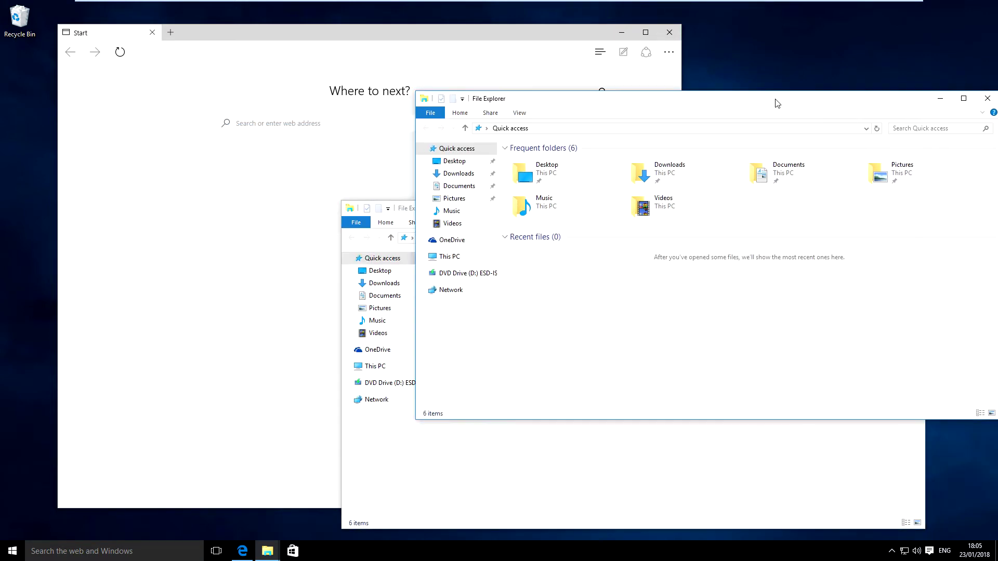
- Shake windows to minimise the others, restoring Edge and the second Explorer window
left_click_drag(625, 120, 621, 103)
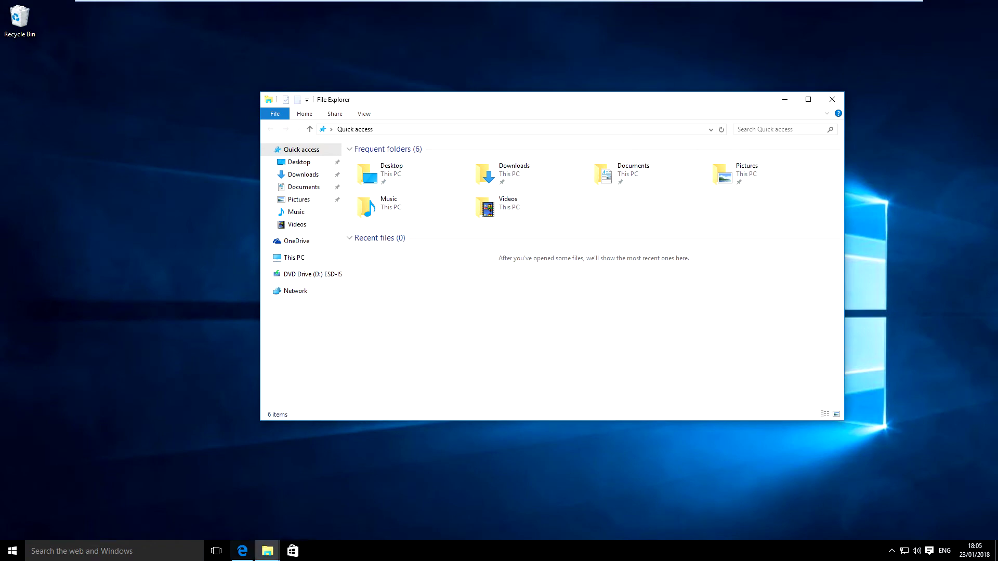
left_click(242, 551)
left_click(242, 550)
left_click(318, 511)
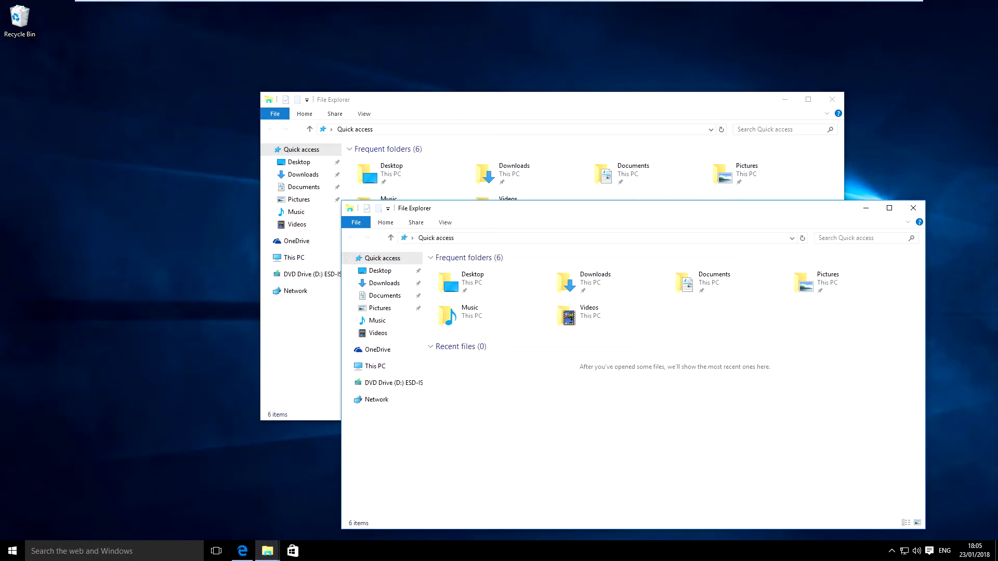
left_click_drag(537, 208, 446, 146)
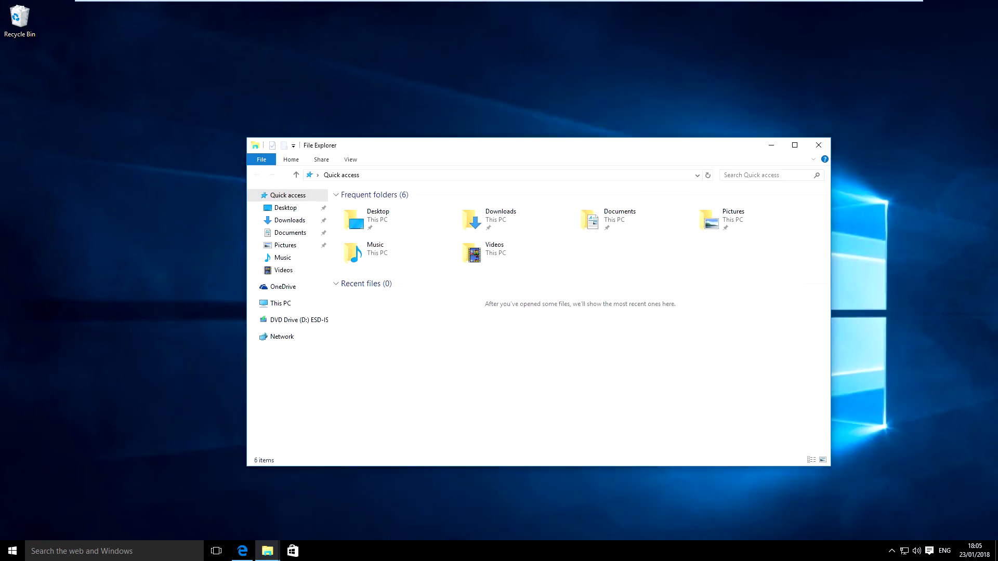
- Close File Explorer and preview the Explorer and Edge taskbar jump lists
left_click(729, 72)
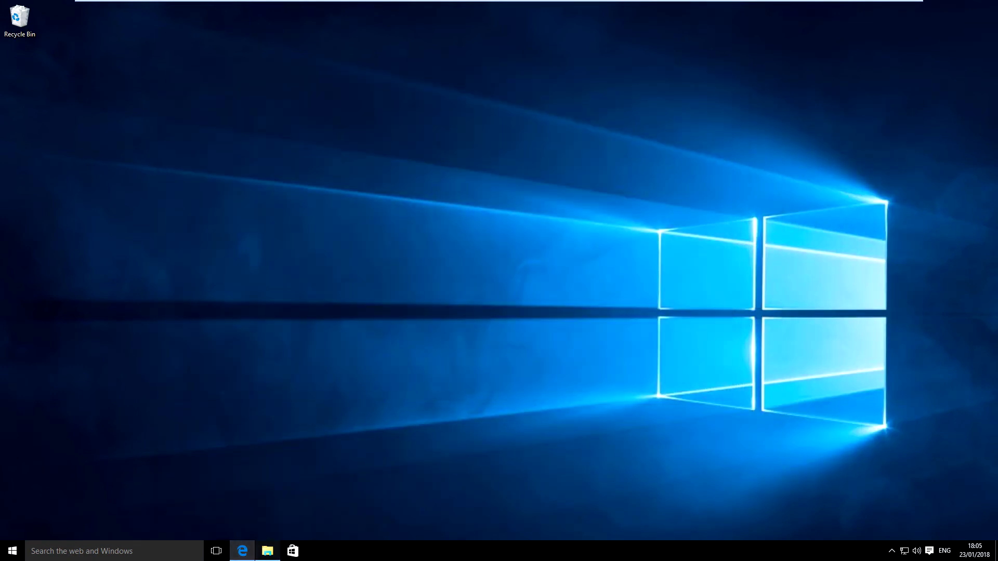
right_click(268, 552)
left_click(245, 528)
right_click(242, 551)
left_click(223, 528)
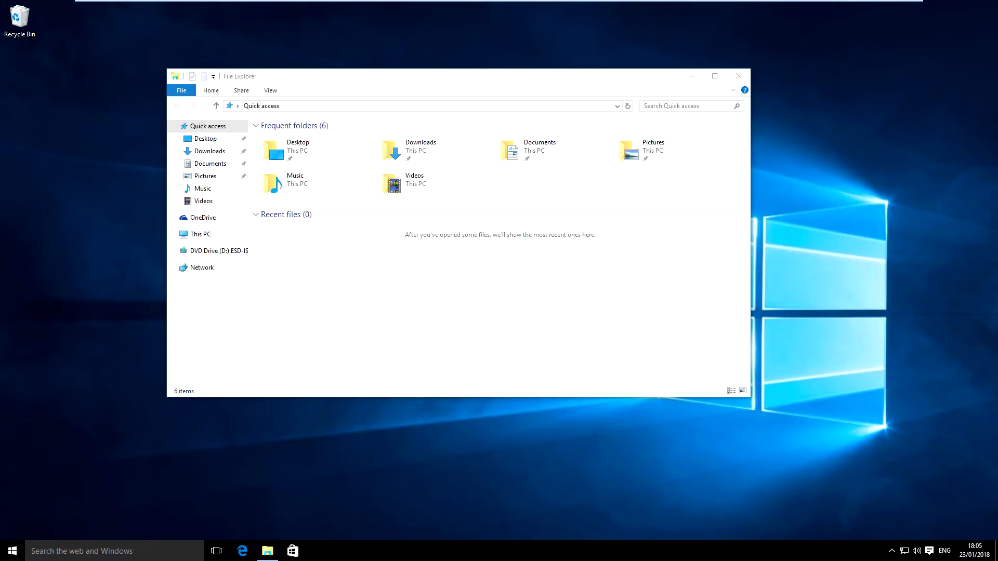
- Launch Music from the Start menu tile and maximise it with Win+Up
key("super")
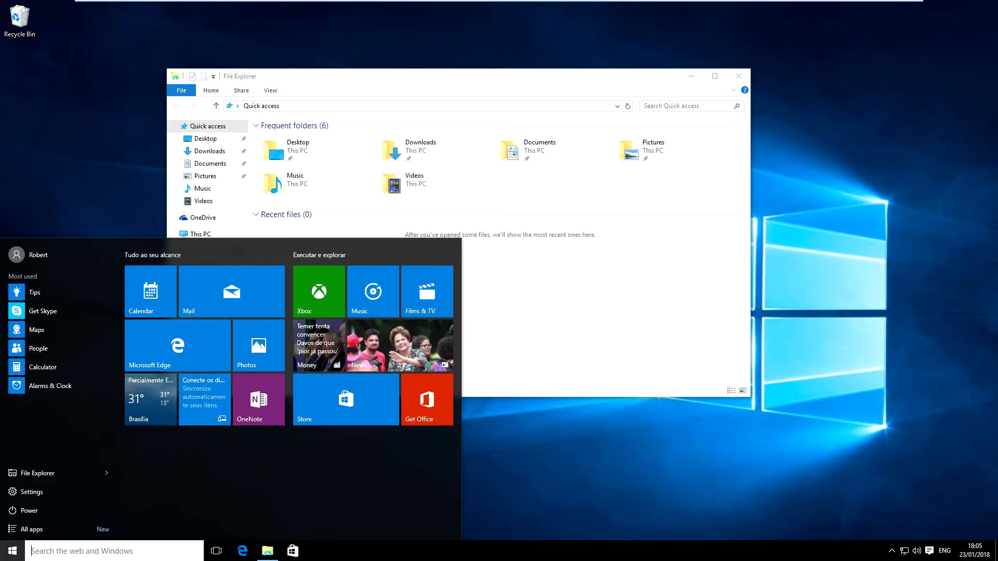
left_click(373, 290)
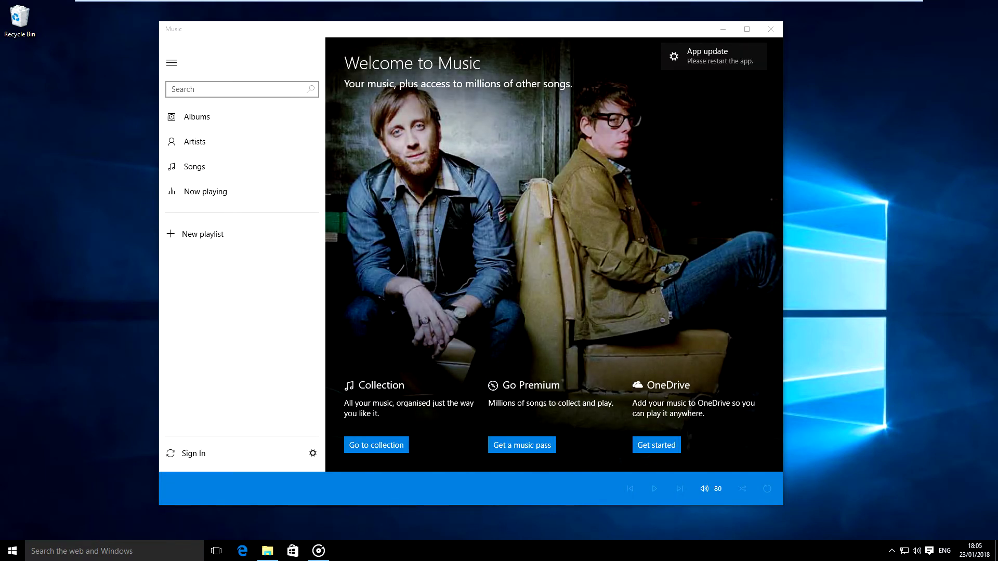
key("super+Up")
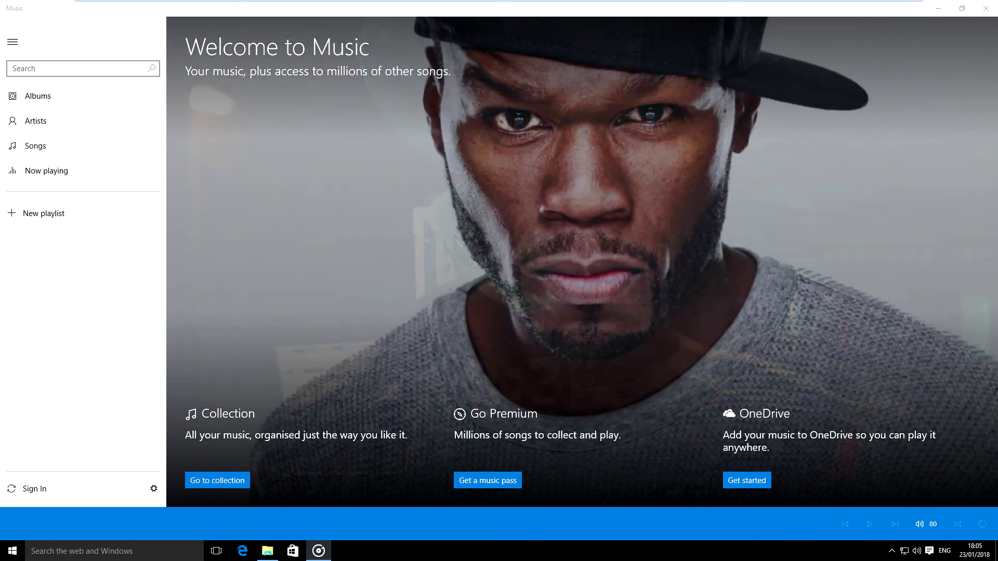
- Add a second virtual desktop in Task View and open Edge on it
key("super+Tab")
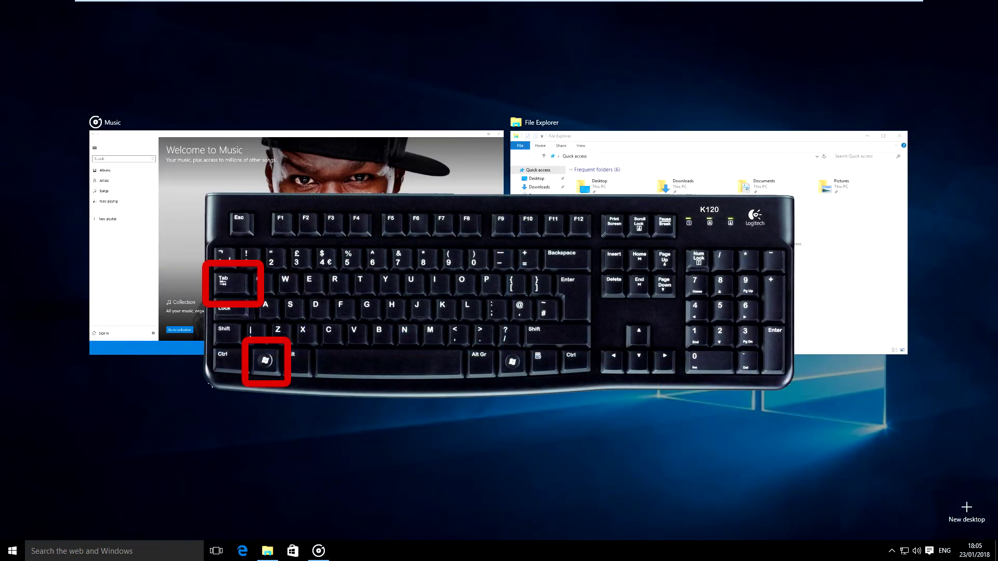
key("ctrl+super+d")
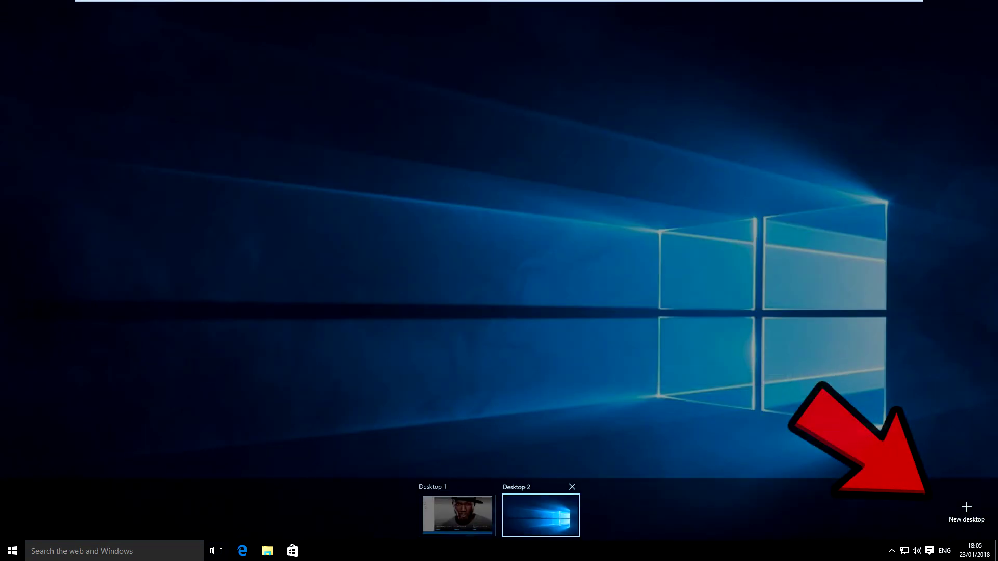
key("Escape")
key("super+1")
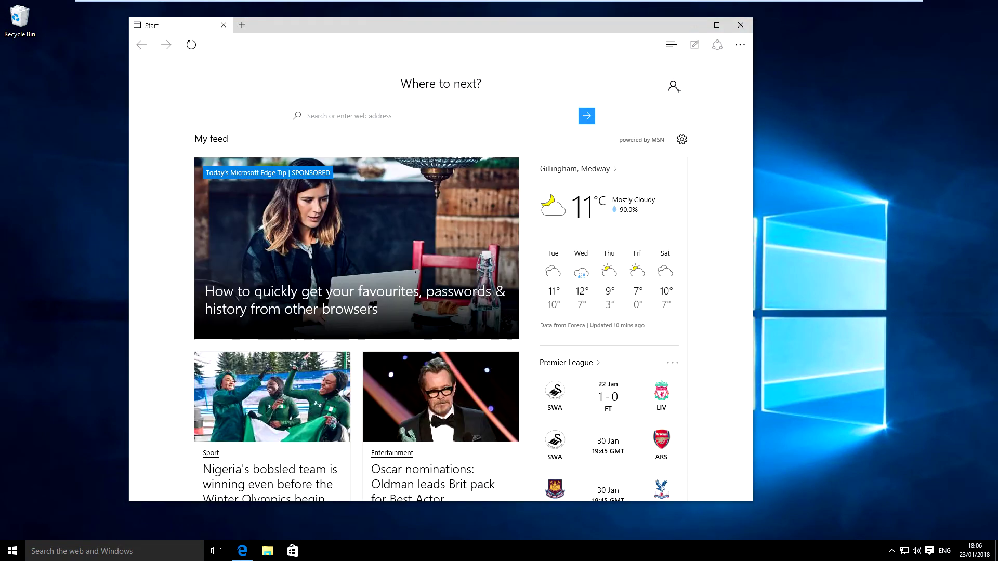
key("super+Tab")
key("ctrl+super+Left")
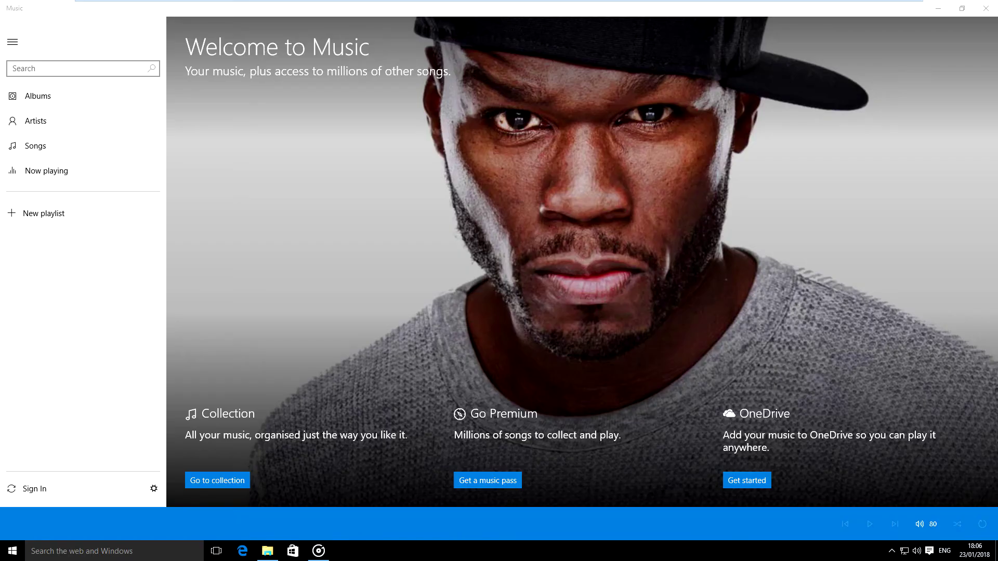
key("super+Tab")
key("ctrl+super+Right")
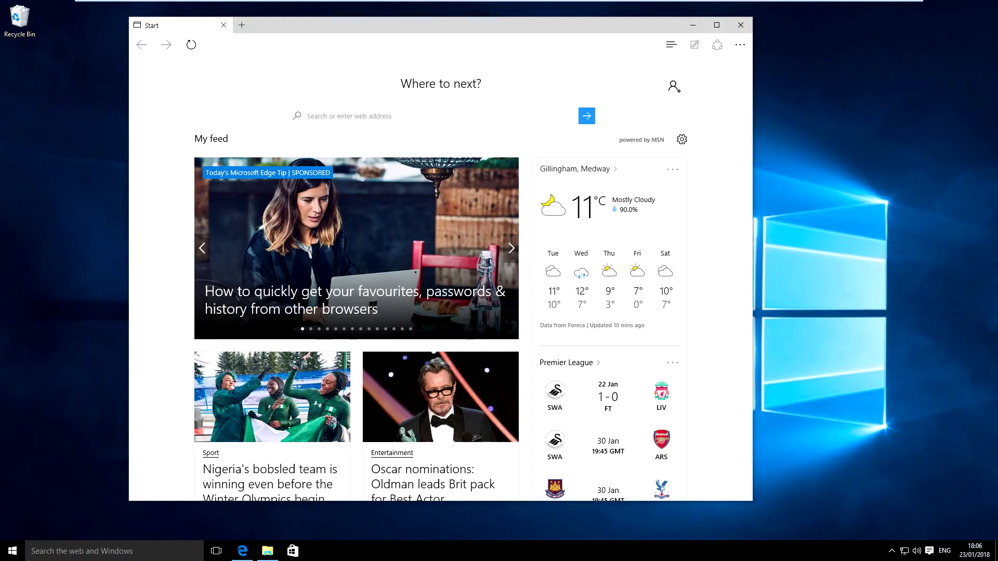
key("super")
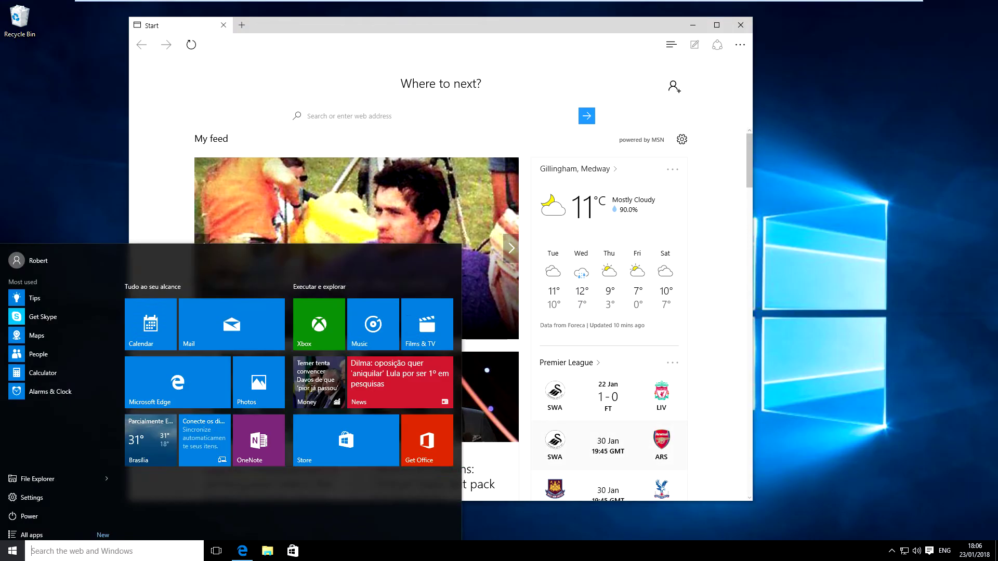
key("super")
key("super+Tab")
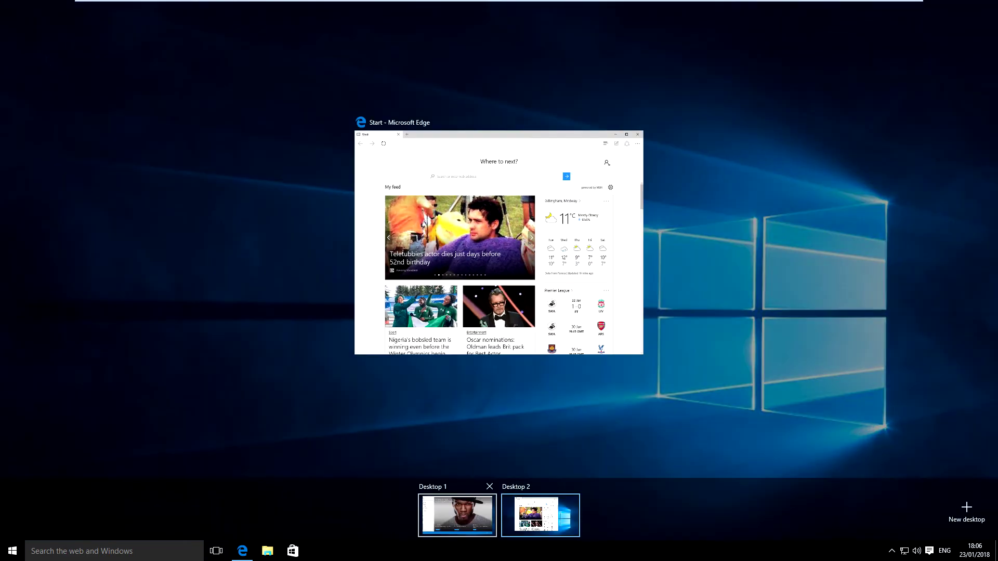
key("ctrl+super+Left")
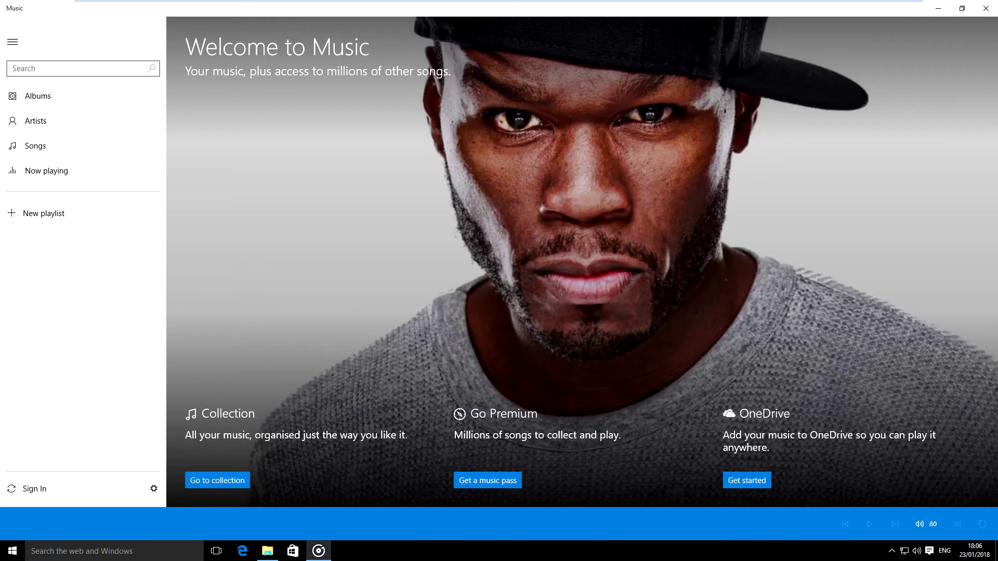
key("super+Tab")
left_click(966, 512)
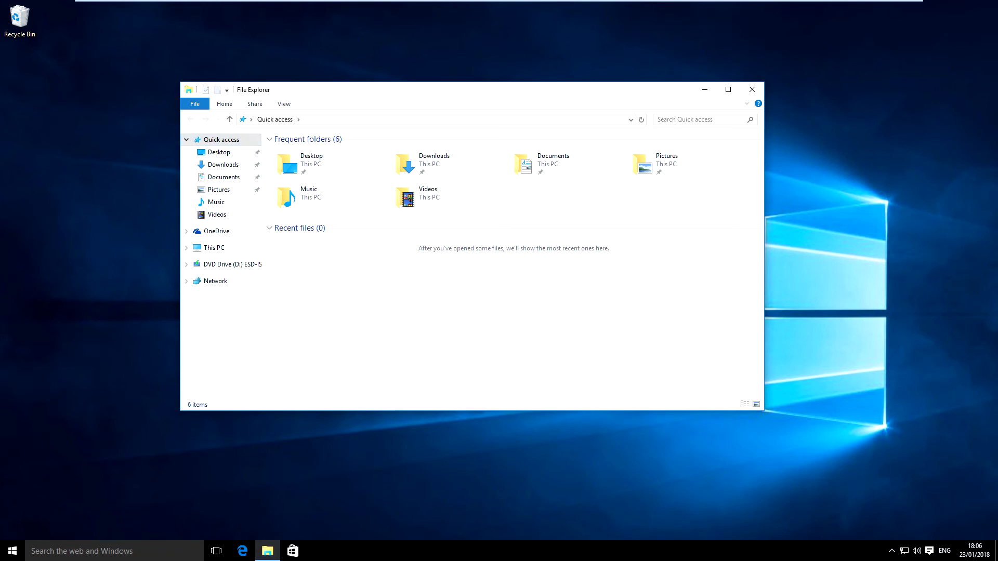
- Show This PC's six folders and two drives, nudging the Explorer window into place
left_click(214, 247)
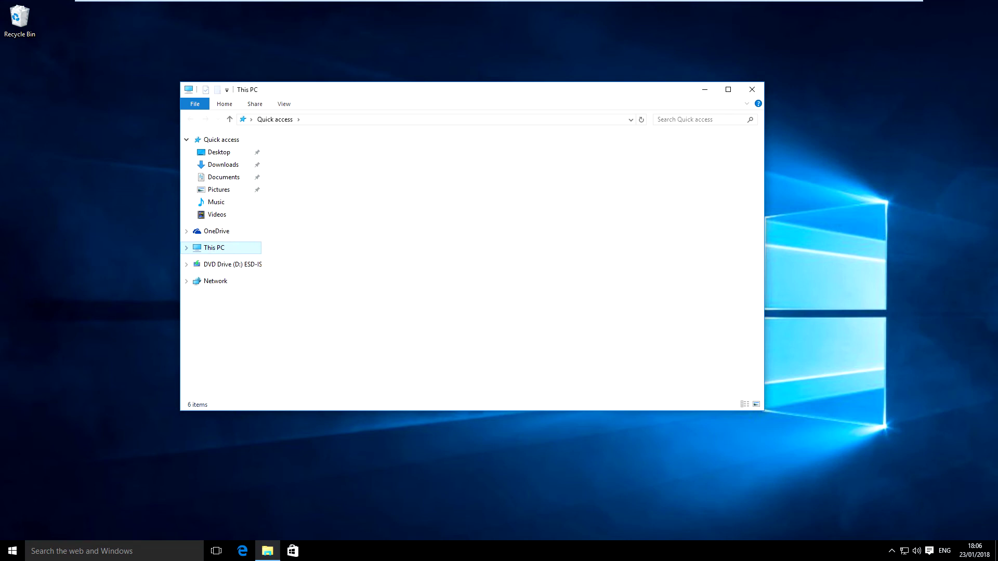
mouse_move(339, 93)
left_mouse_down()
mouse_move(341, 79)
mouse_move(346, 86)
left_mouse_up()
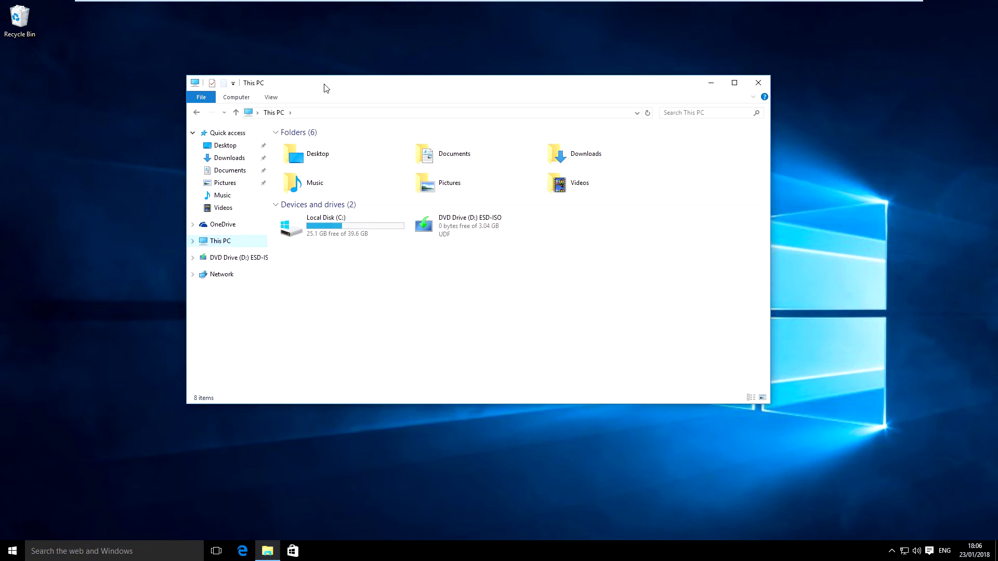
left_click_drag(320, 82, 336, 79)
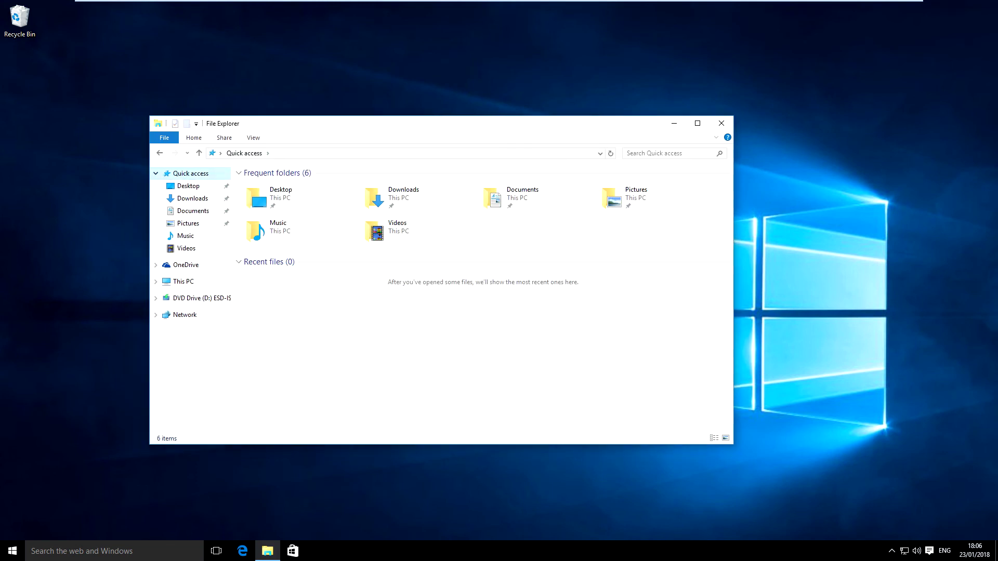
- In Folder Options, set 'Open File Explorer to' to This PC
key("alt+v")
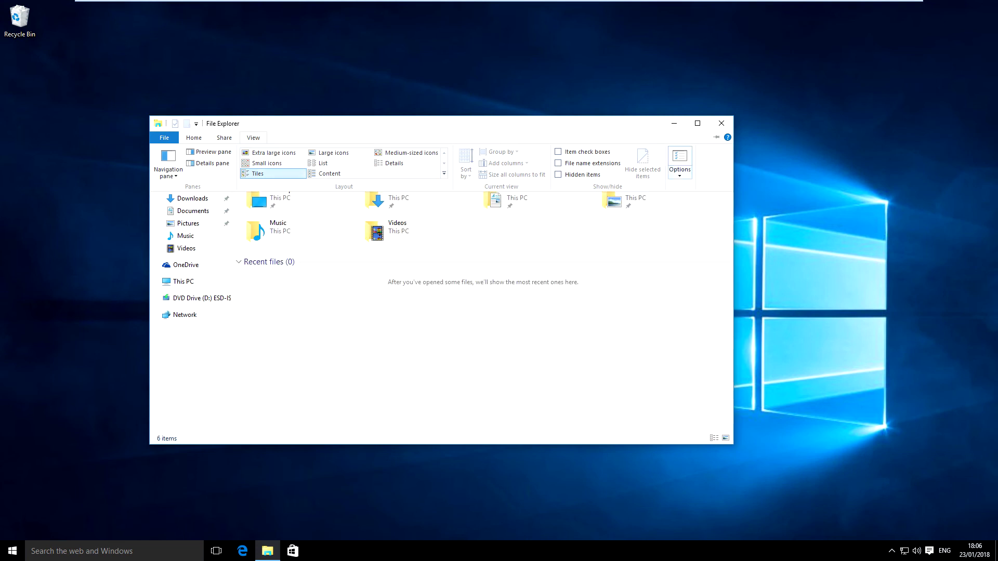
left_click(679, 160)
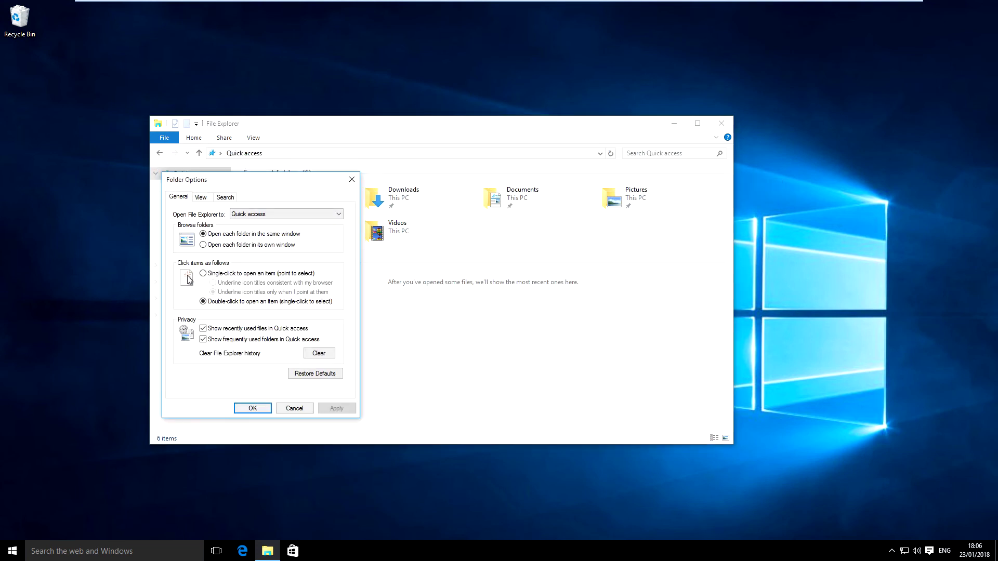
key("alt+Down")
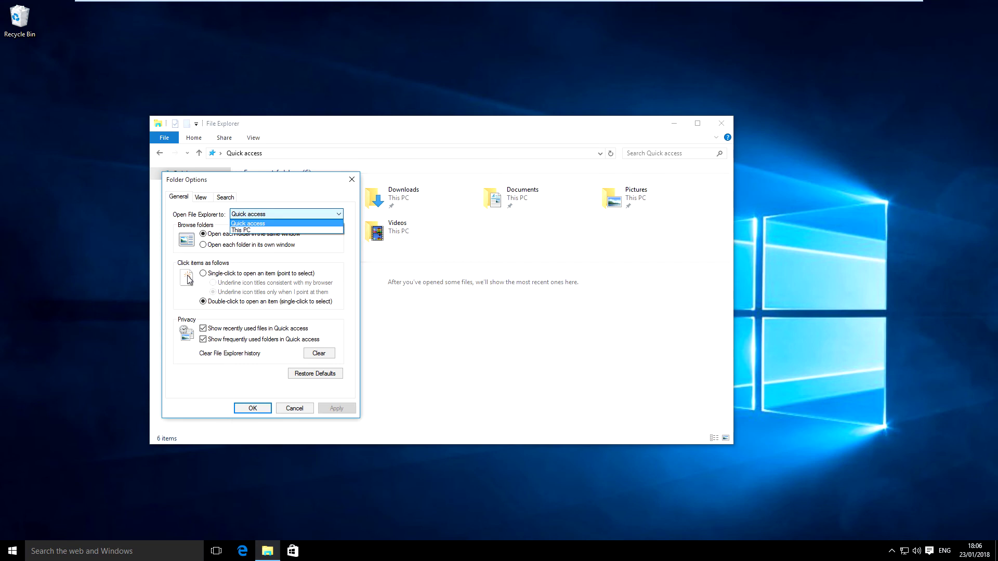
key("Down")
key("Return")
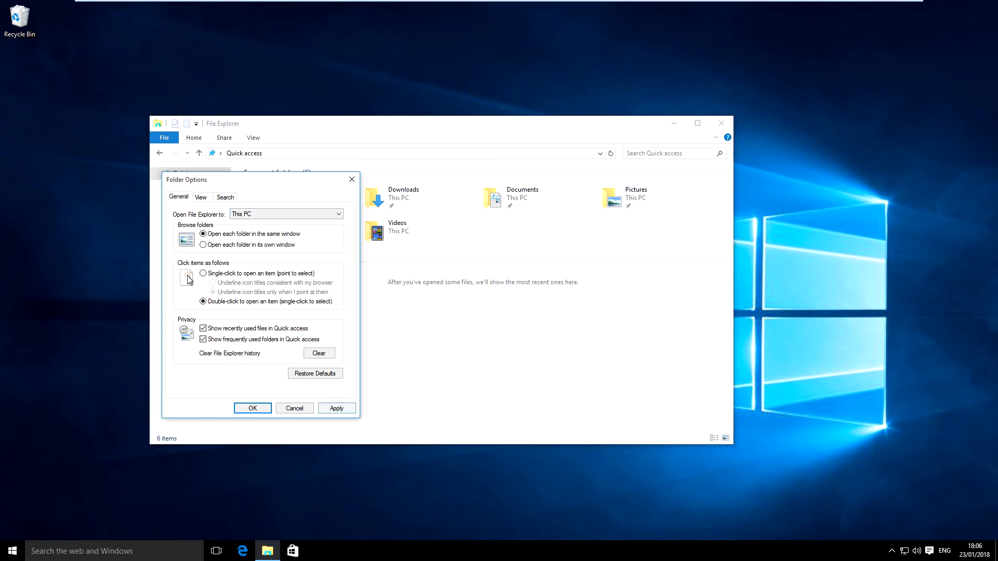